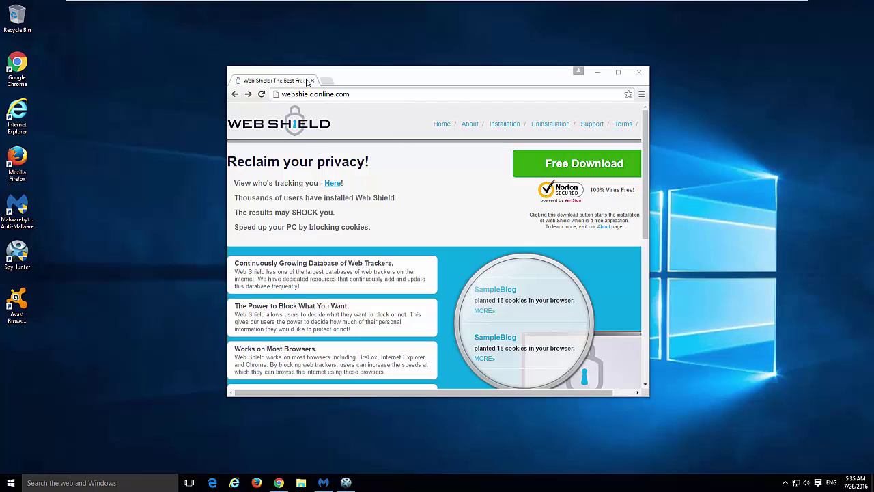
Step: Enlarge and reposition the browser window showing the Web Shield website, and close it
left_click_drag(360, 89, 358, 70)
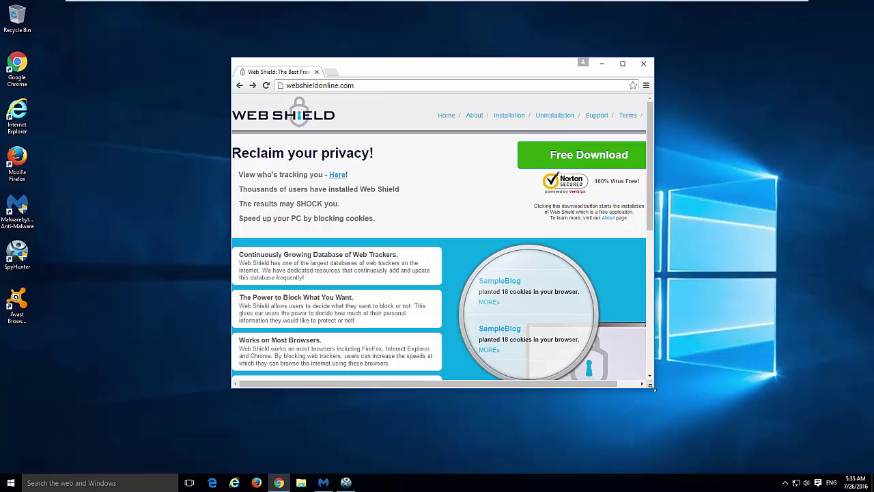
left_click_drag(651, 386, 680, 400)
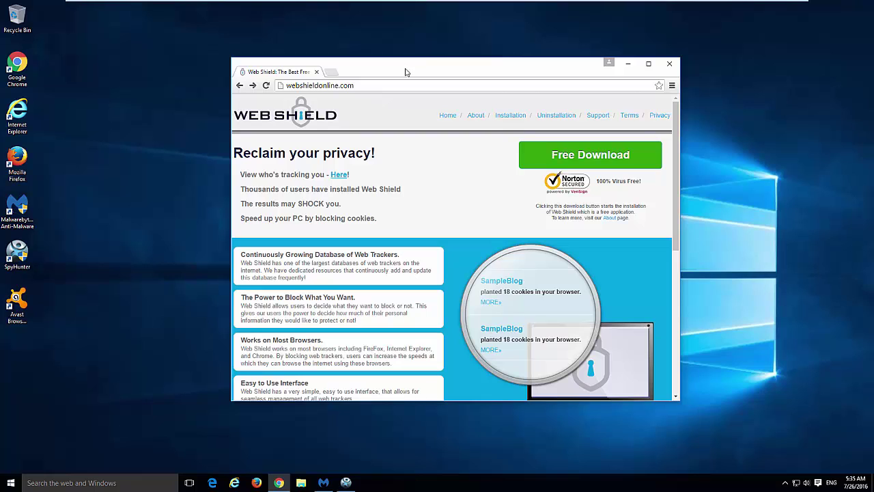
left_click_drag(405, 72, 378, 72)
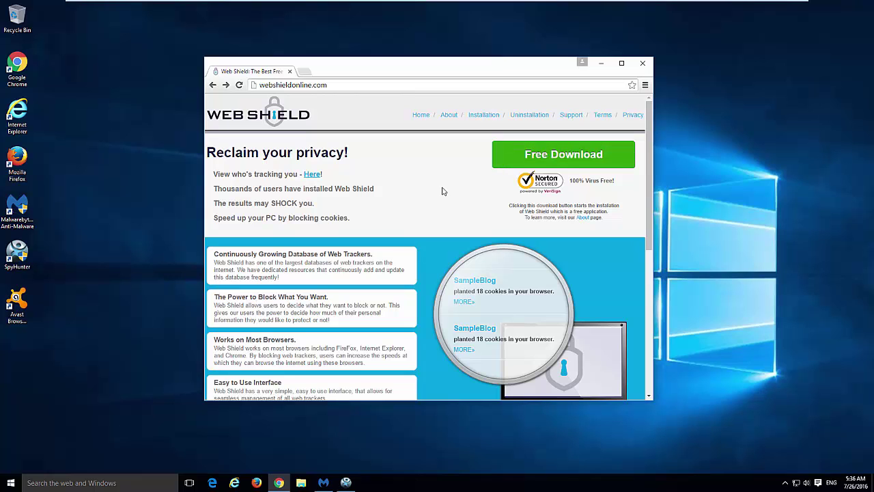
left_click(643, 63)
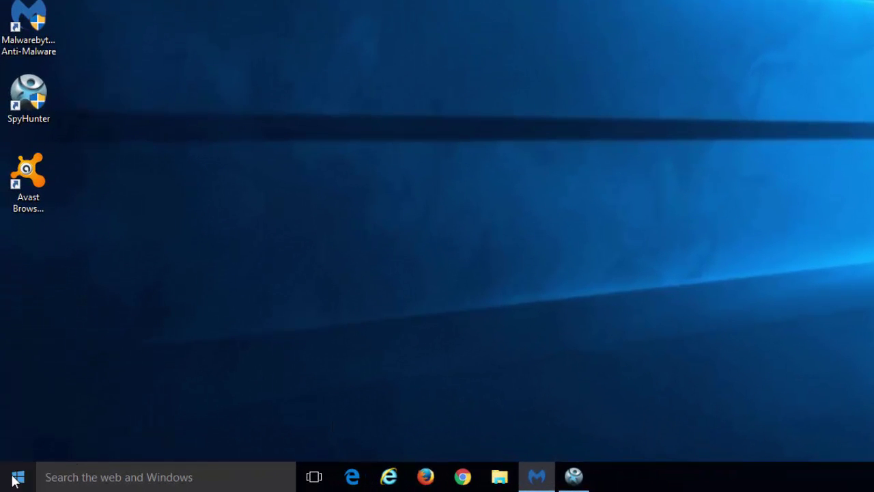
Step: Try to uninstall Web Shield through Programs and Features, and minimize that window
right_click(14, 480)
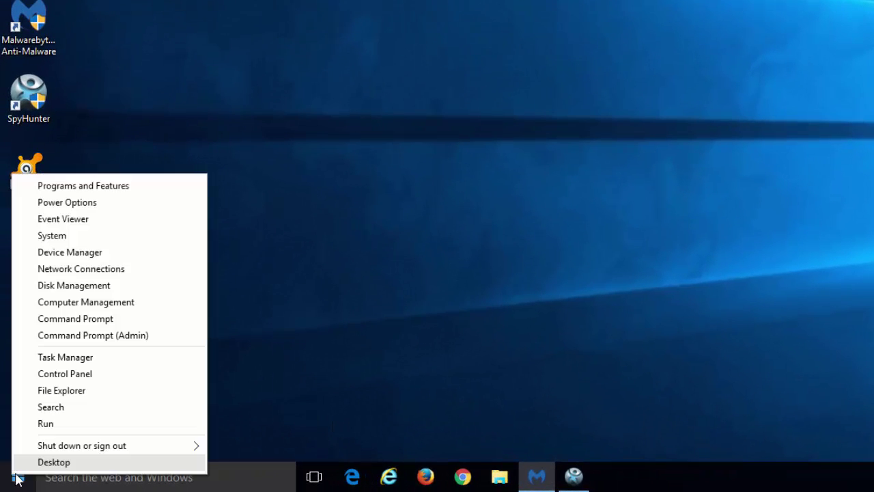
left_click(101, 187)
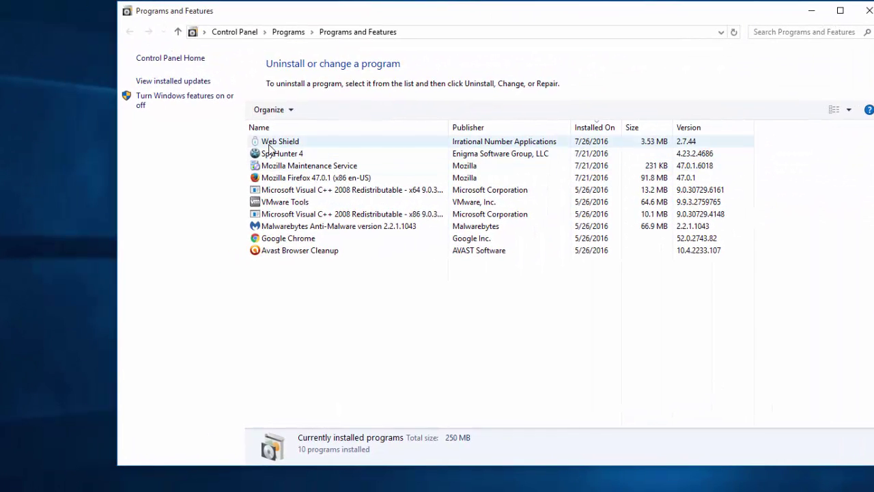
left_click(201, 157)
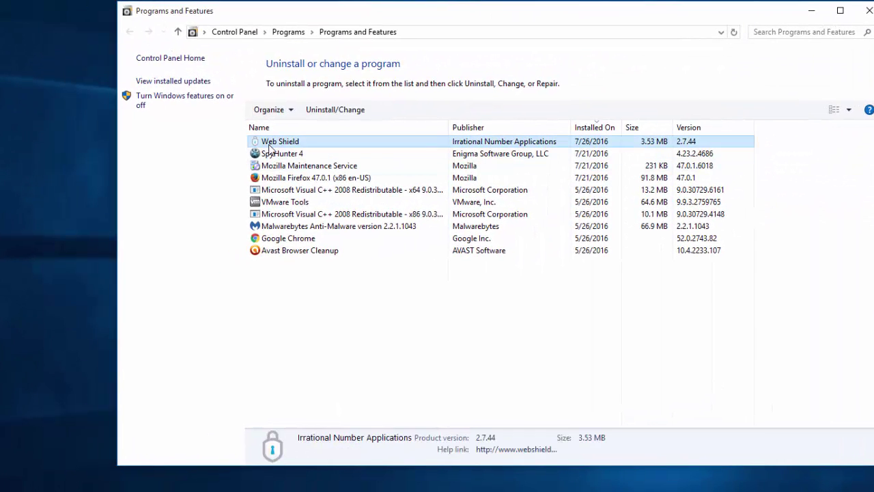
left_click(345, 111)
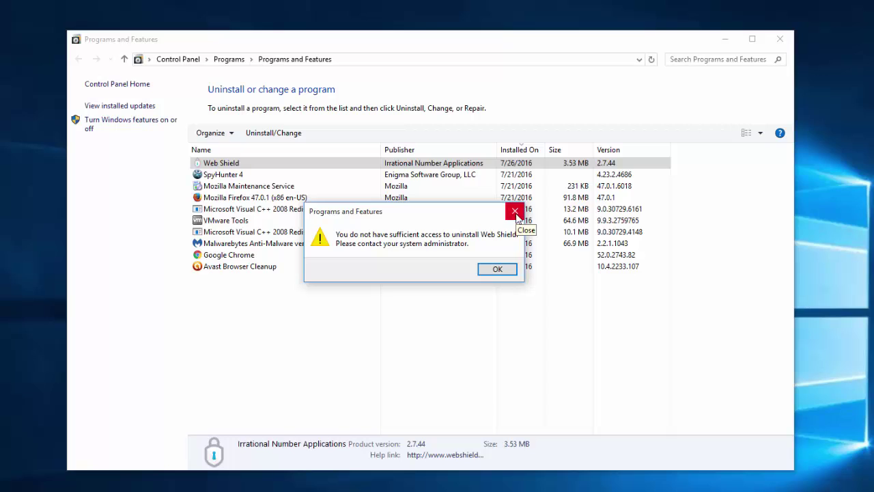
left_click(516, 212)
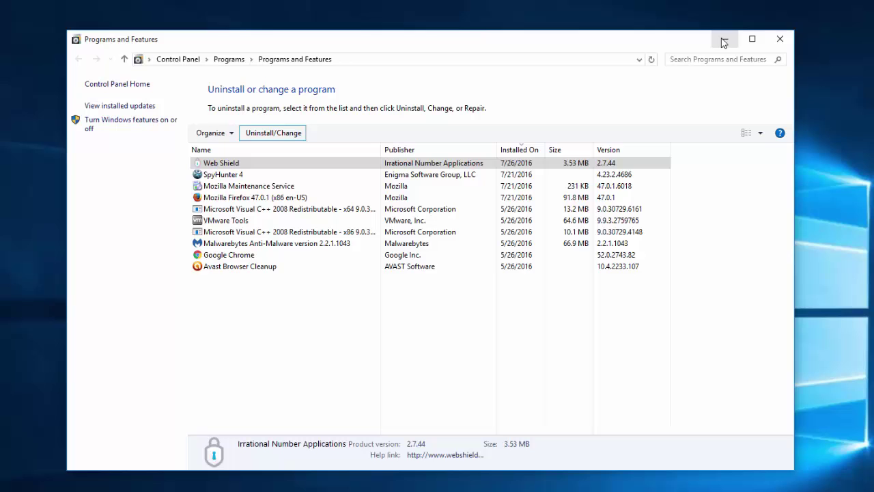
left_click(724, 40)
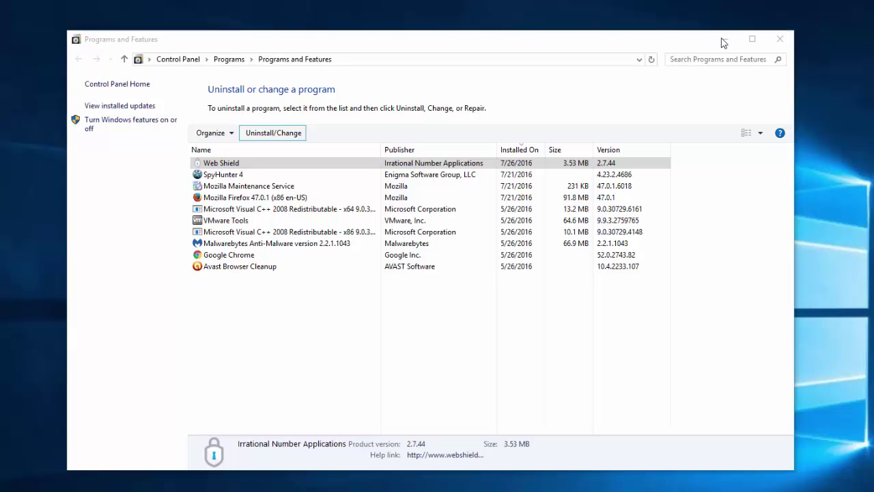
Step: Switch to Malwarebytes Anti-Malware, enlarge its window and examine the full list of detected threats
left_click(323, 483)
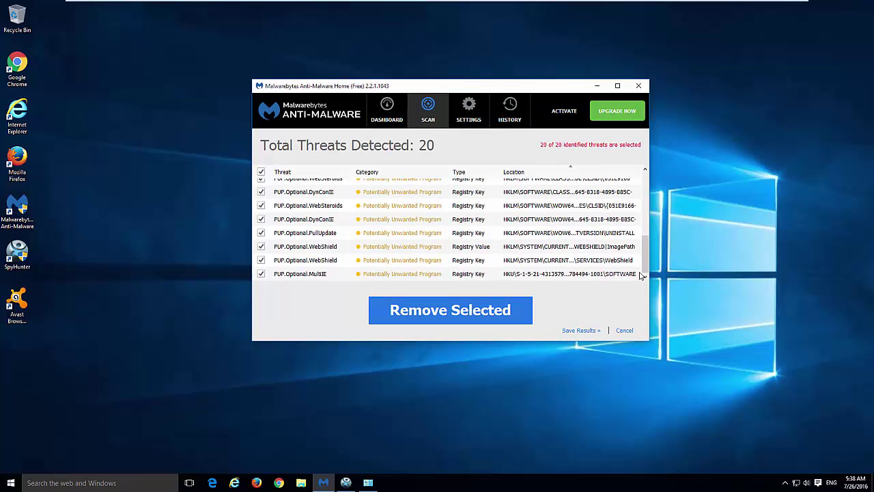
left_click_drag(644, 263, 643, 195)
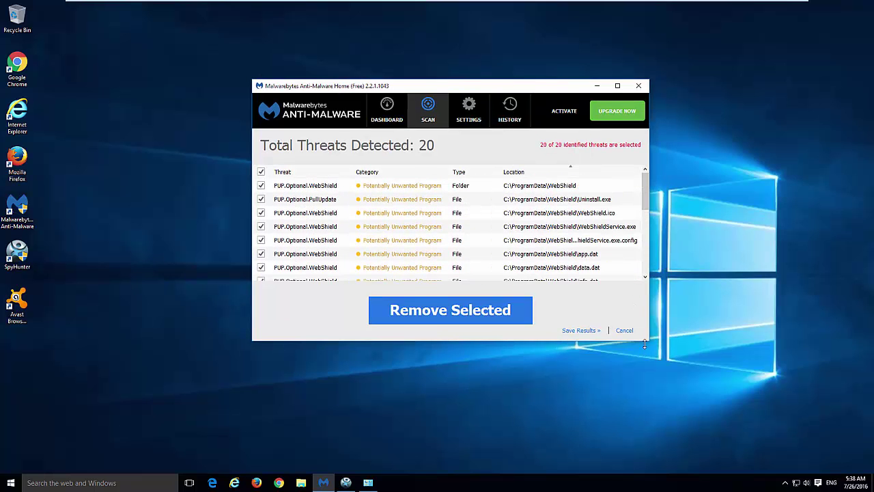
left_click_drag(645, 344, 644, 365)
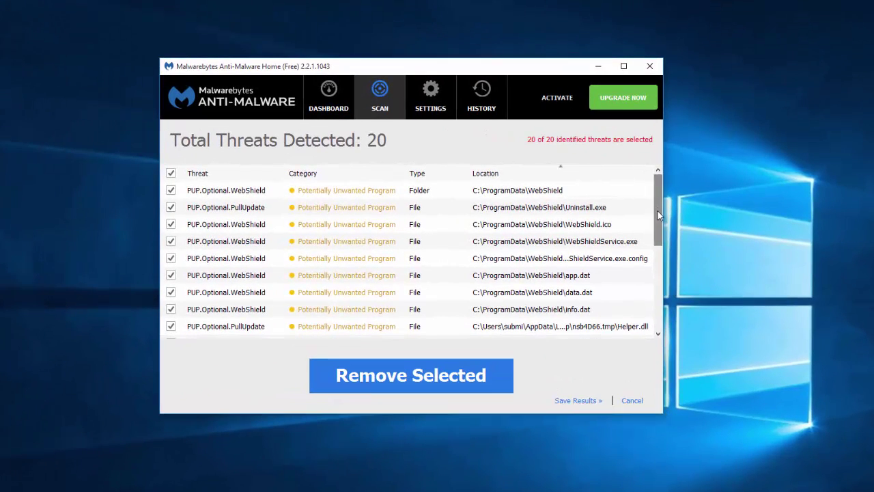
left_click_drag(659, 215, 655, 198)
left_click_drag(658, 215, 665, 308)
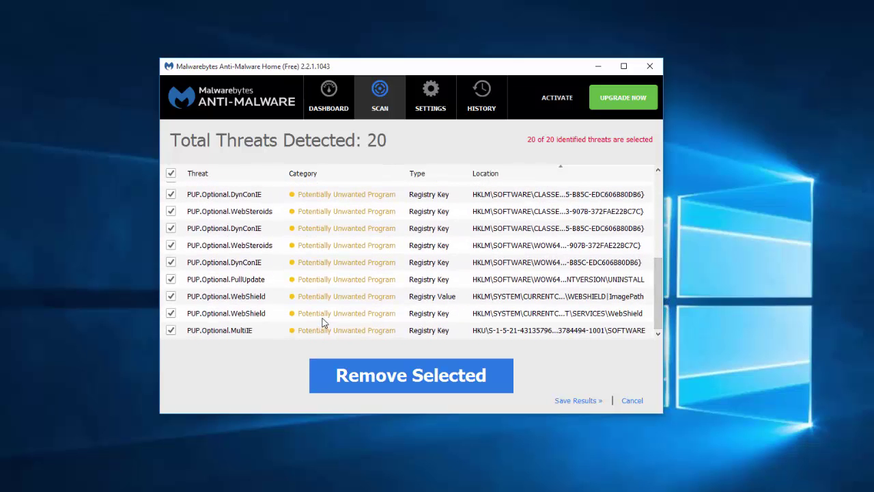
left_click_drag(253, 72, 224, 78)
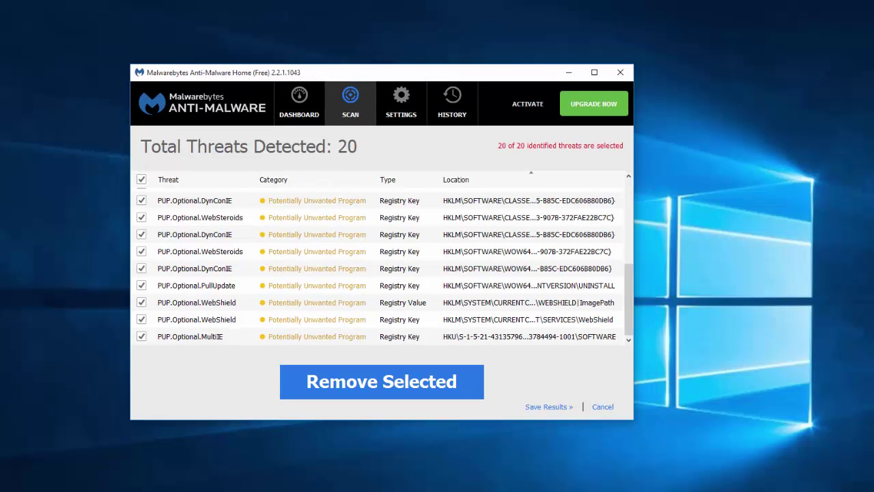
Step: Switch to SpyHunter 4 and review the Adware.Web Shield entries in its scan results
mouse_move(276, 490)
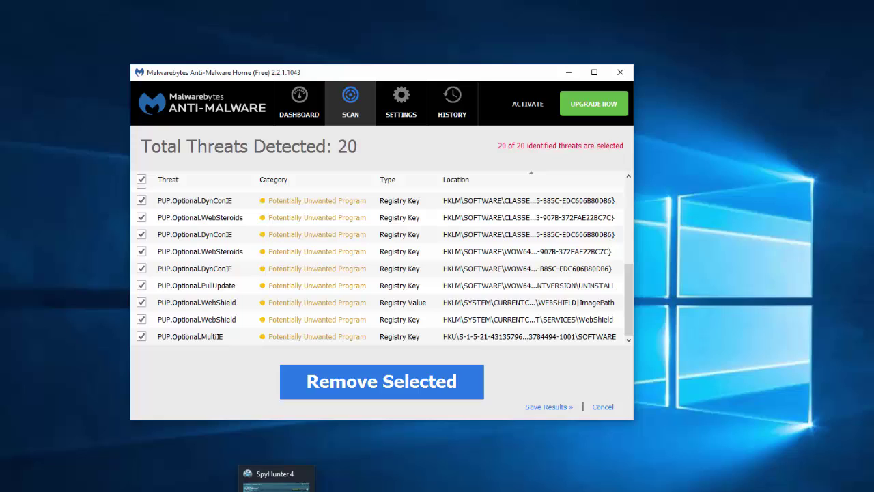
left_click(276, 485)
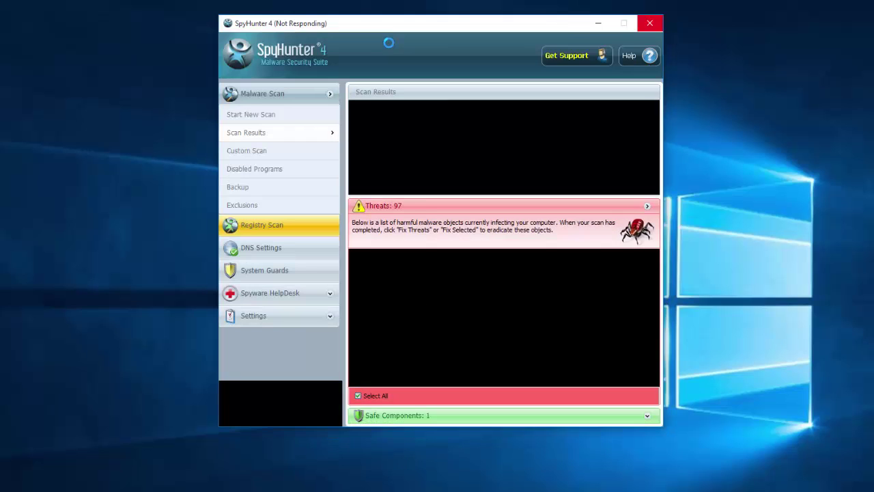
left_click_drag(388, 33, 354, 34)
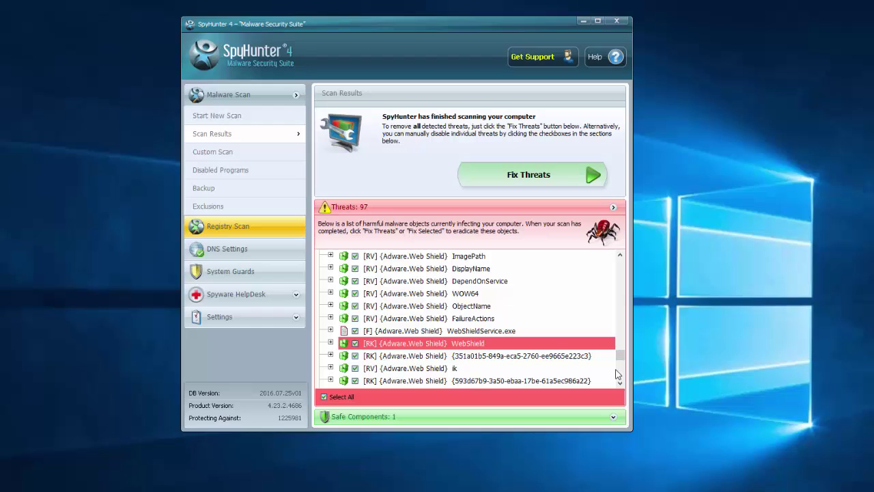
scroll(623, 365, "down", 2)
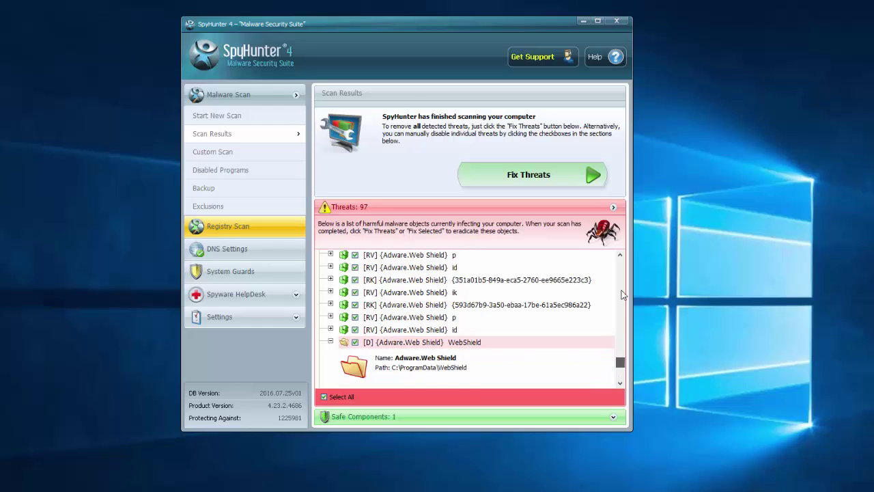
scroll(621, 271, "up", 10)
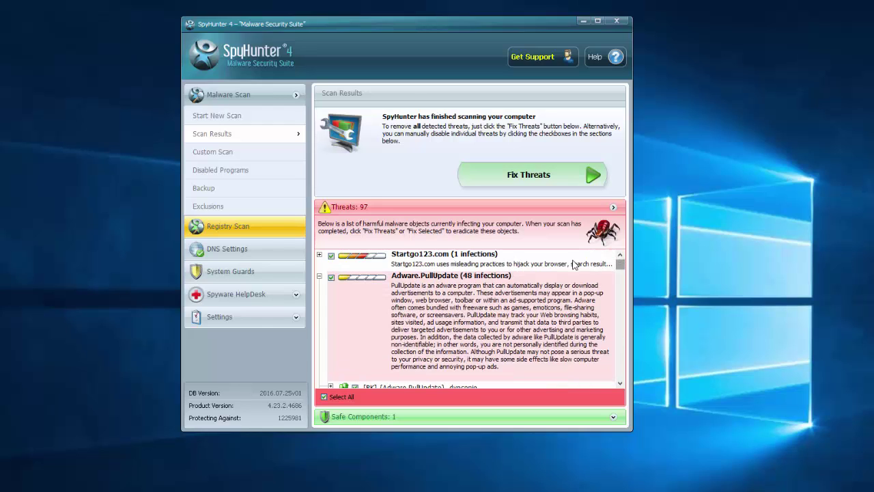
Step: Collapse the Adware.PullUpdate and Adware.Web Shield groups in the threat list
left_click(358, 292)
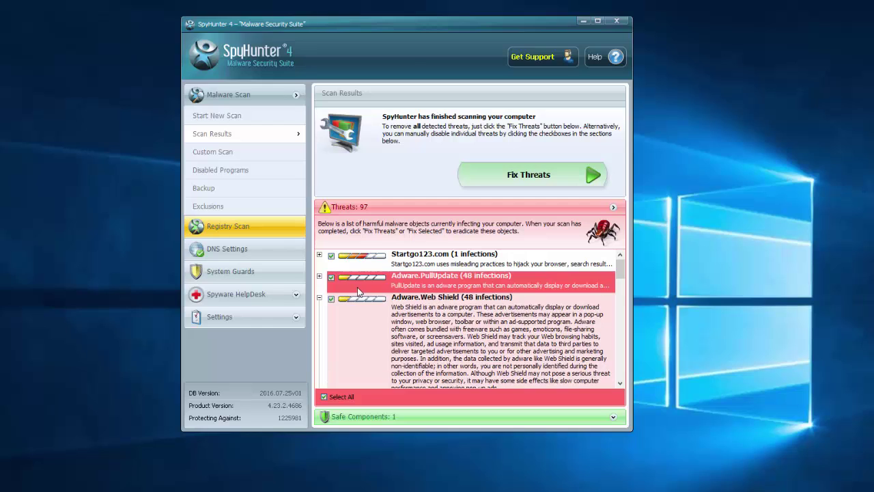
scroll(357, 292, "down", 2)
scroll(329, 287, "up", 1)
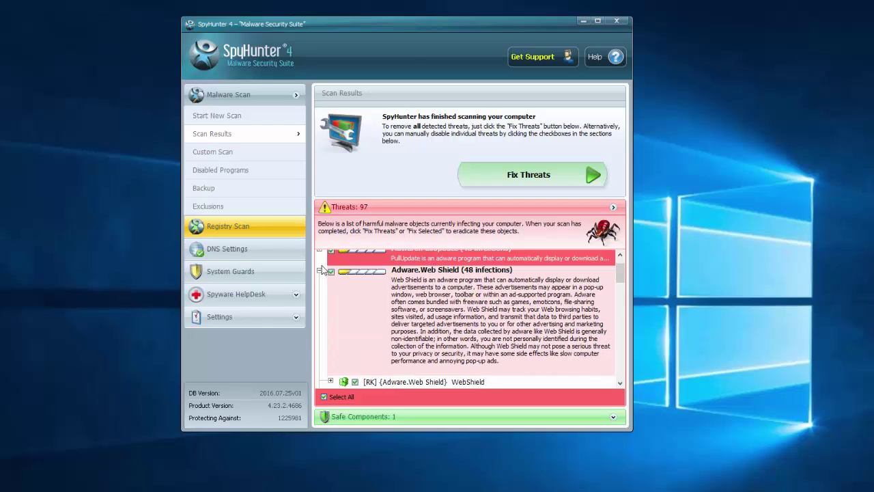
left_click(321, 271)
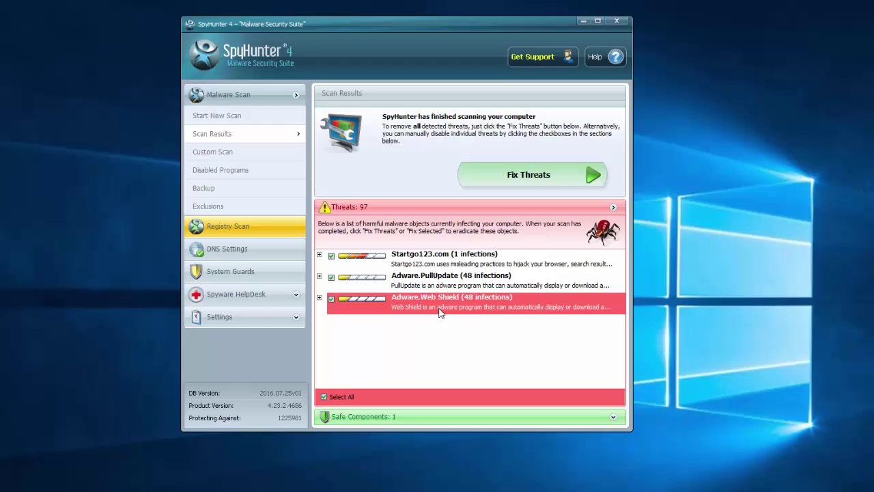
Step: Check the Adware.PullUpdate and Adware.Web Shield groups, and start fixing all detected threats
left_click(426, 282)
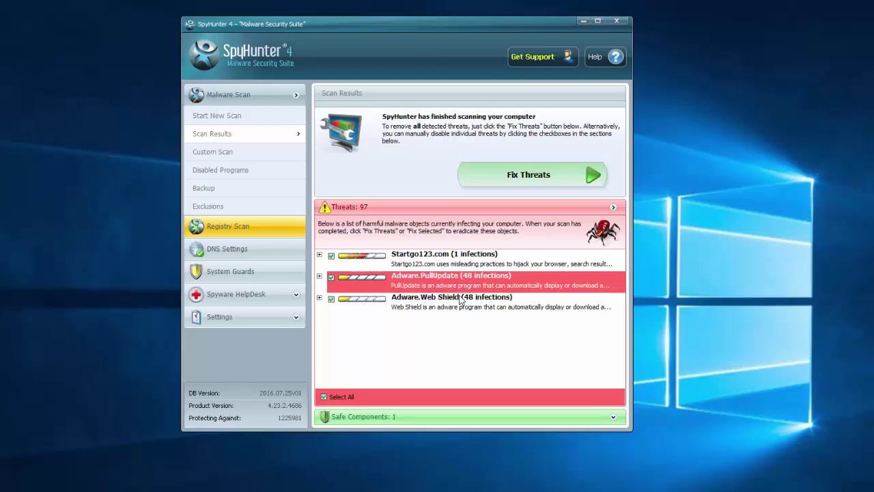
left_click(425, 304)
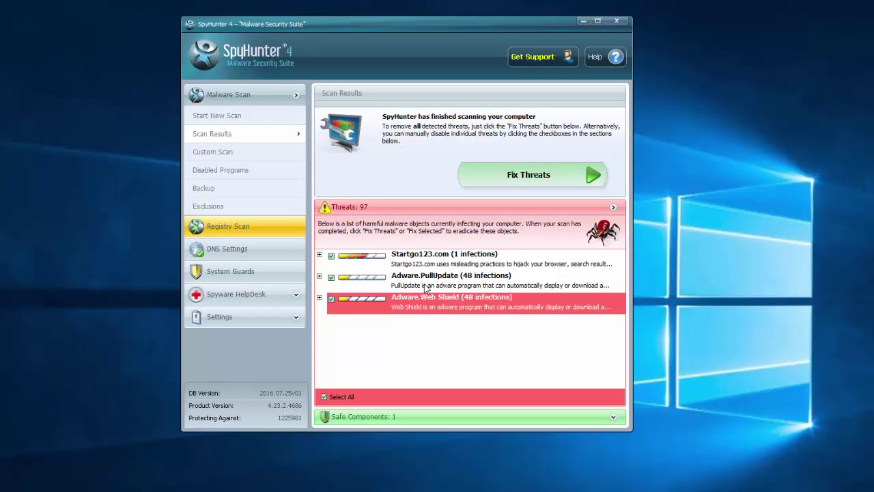
left_click(427, 288)
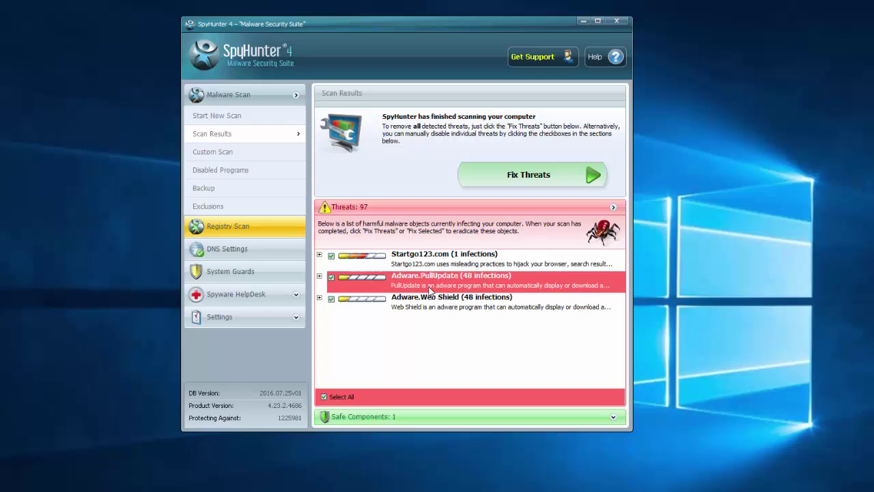
left_click(527, 179)
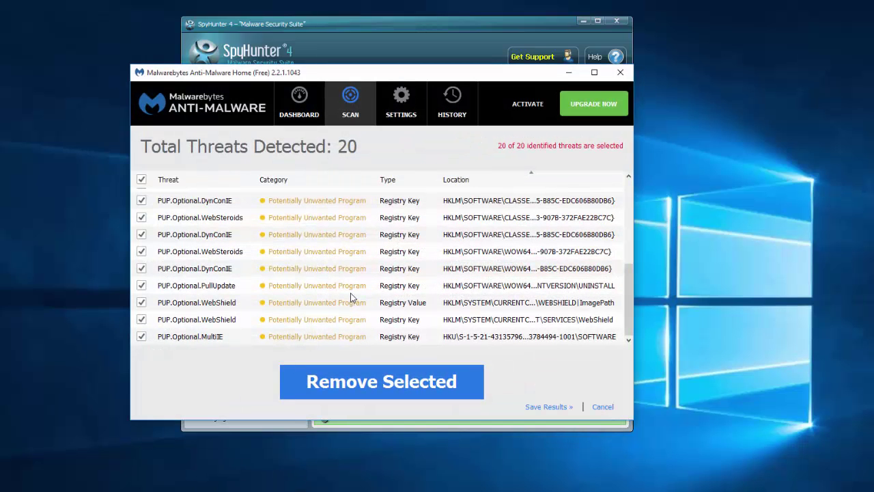
Step: Remove all selected threats in Malwarebytes Anti-Malware, decline the immediate restart, and close the program window
left_click(356, 382)
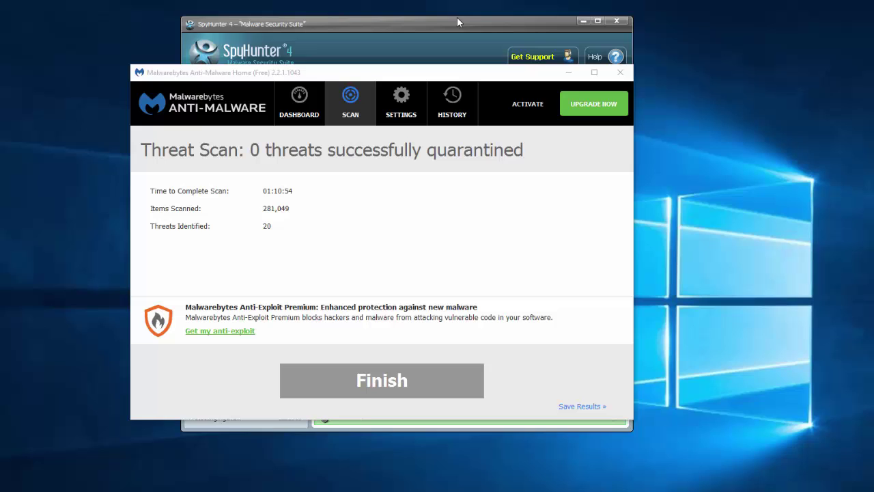
left_click(575, 76)
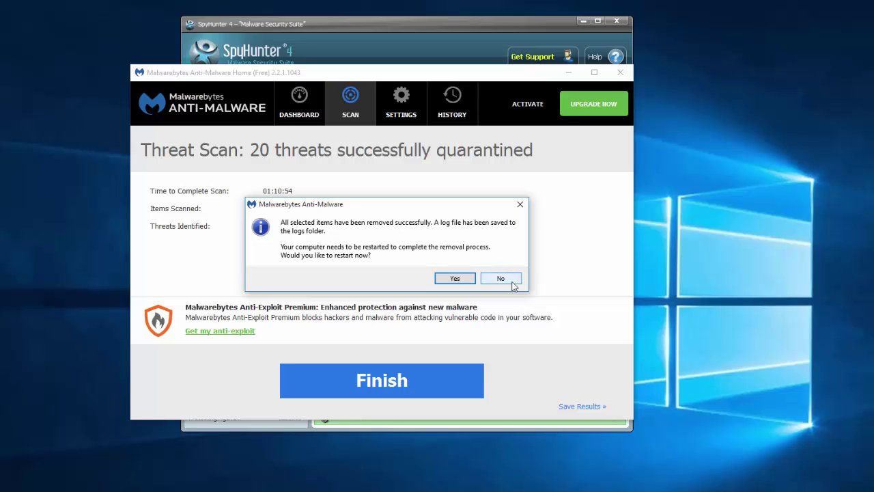
left_click(512, 282)
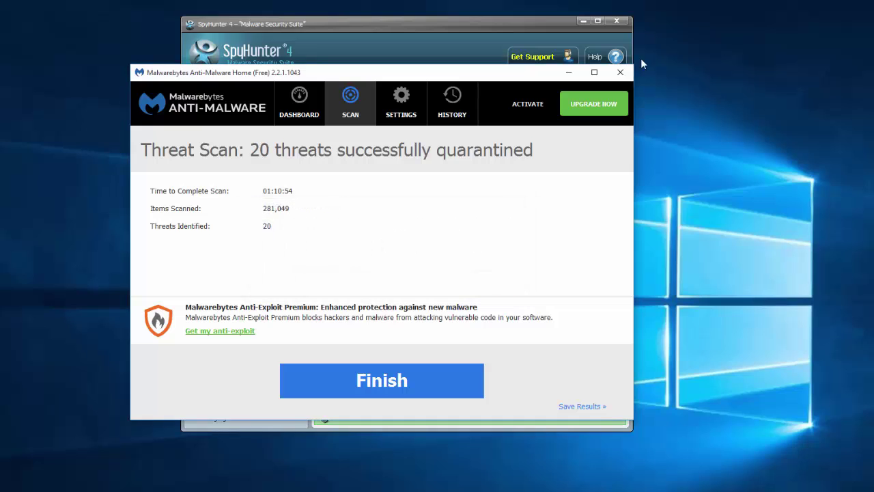
left_click(621, 71)
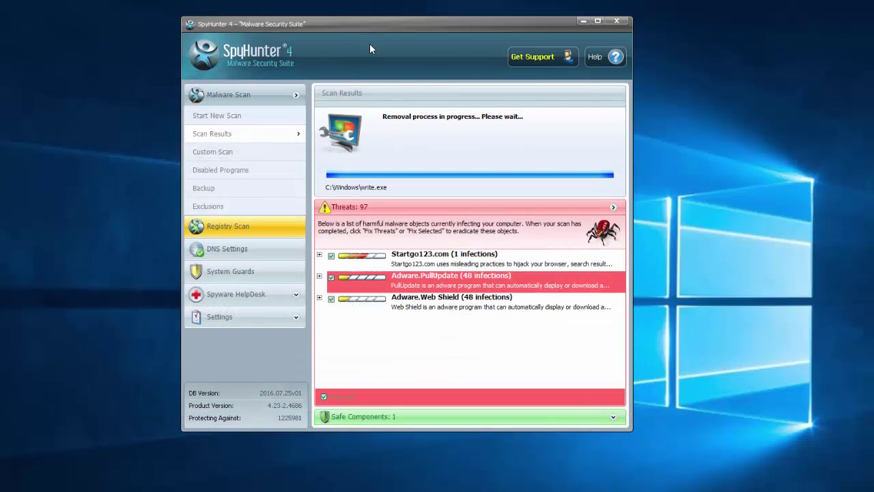
Step: Close SpyHunter 4 once its threat removal is complete
right_click(32, 153)
left_click(60, 185)
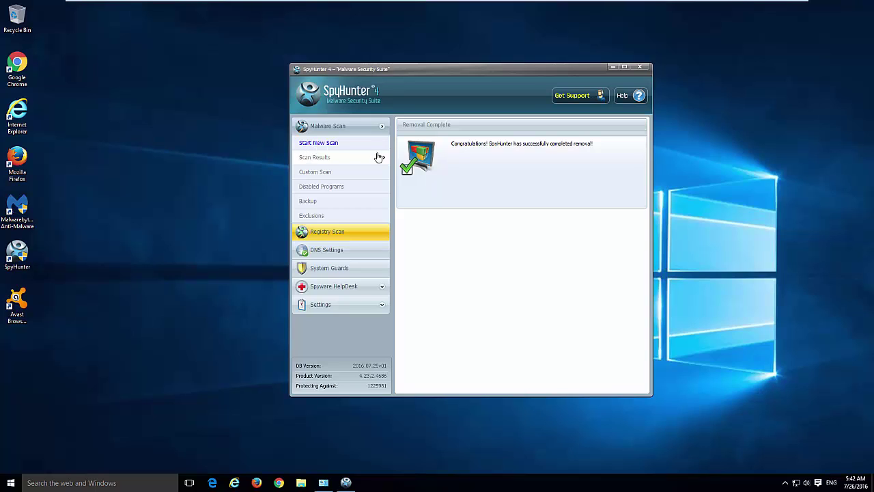
left_click(642, 70)
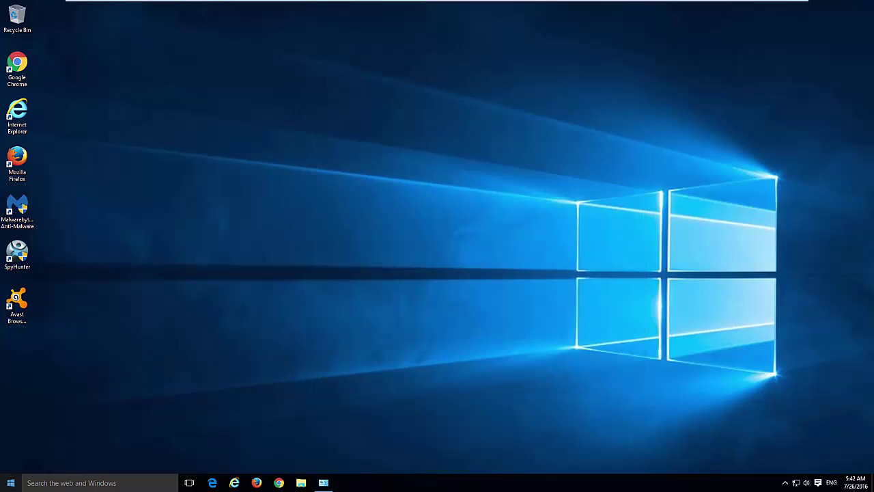
Step: Restart the computer to finish the adware removal
left_click(10, 483)
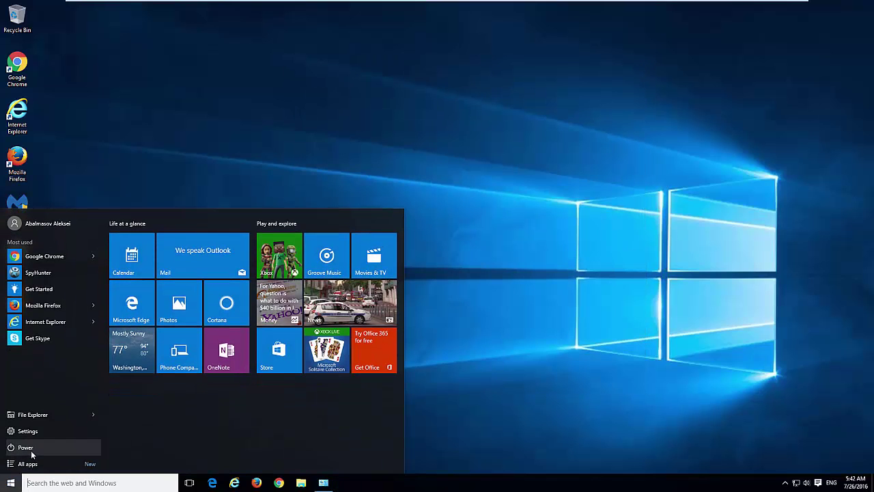
left_click(42, 453)
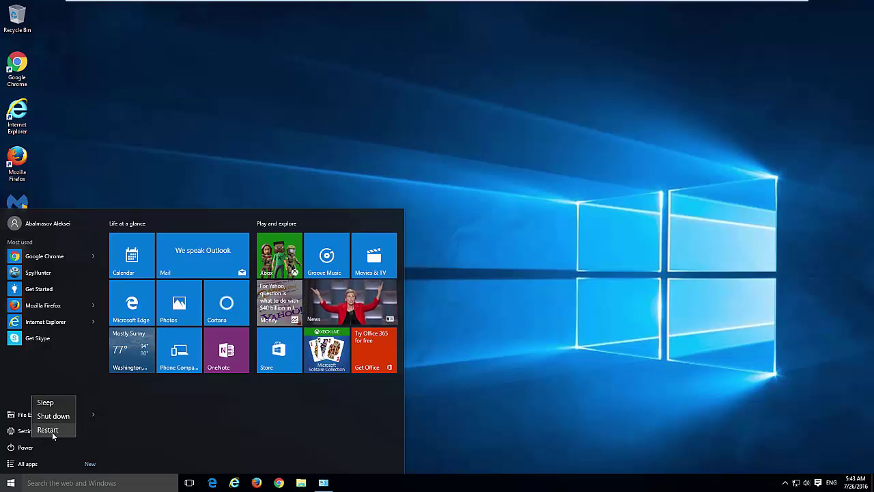
left_click(52, 437)
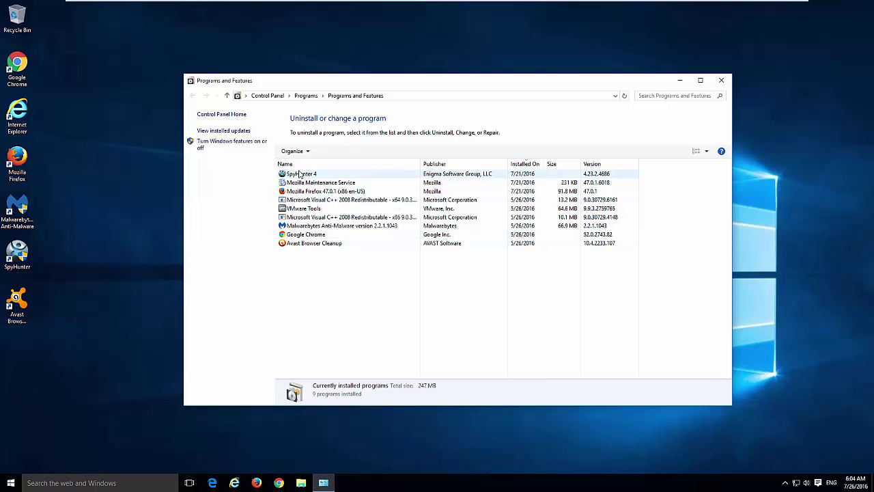
Step: Open File Explorer and browse from This PC to the contents of Local Disk (C:)
left_click(12, 482)
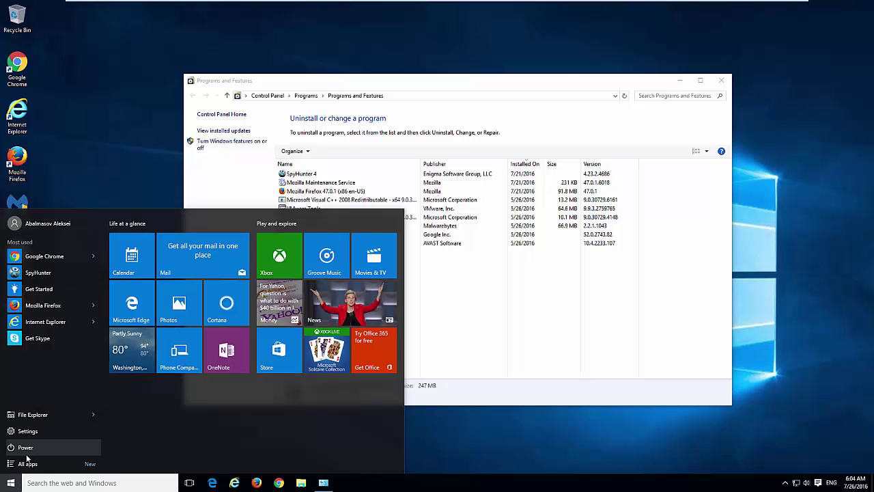
left_click(37, 418)
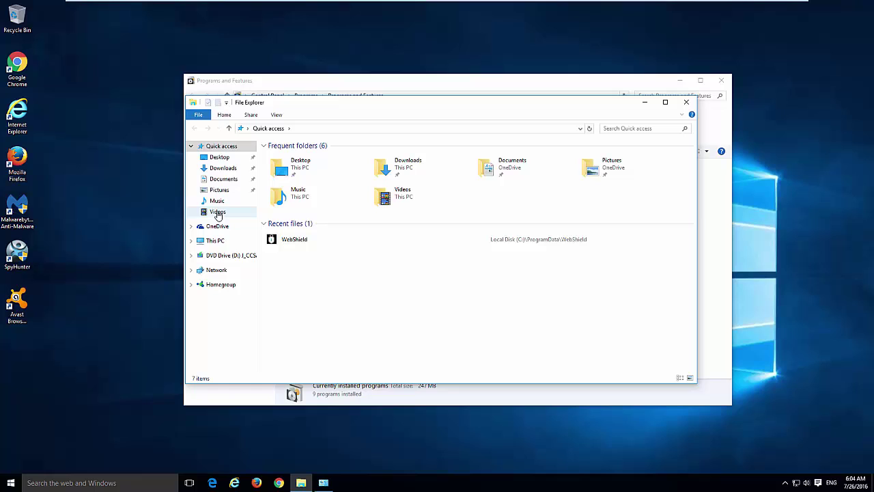
left_click(216, 241)
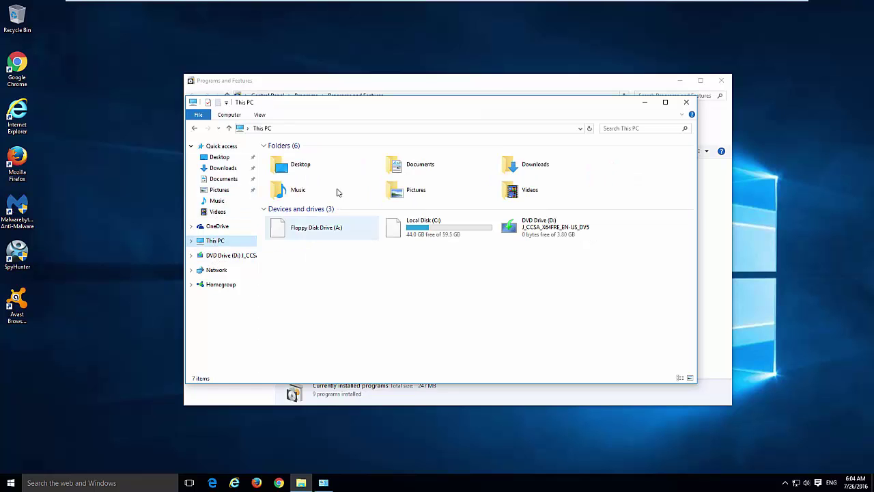
left_click(436, 226)
double_click(436, 226)
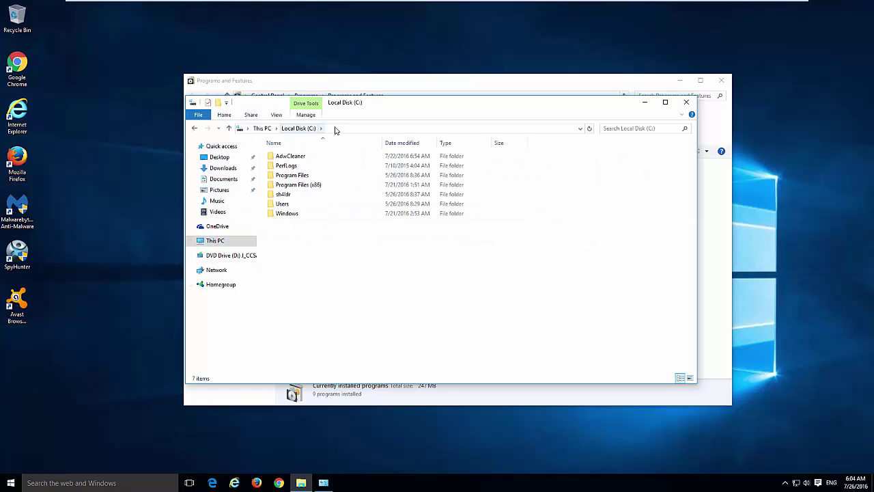
Step: Check the C:\programdata folder for leftover WebShield files, and close the File Explorer and Programs and Features windows
left_click(337, 128)
left_click(337, 128)
type("pr")
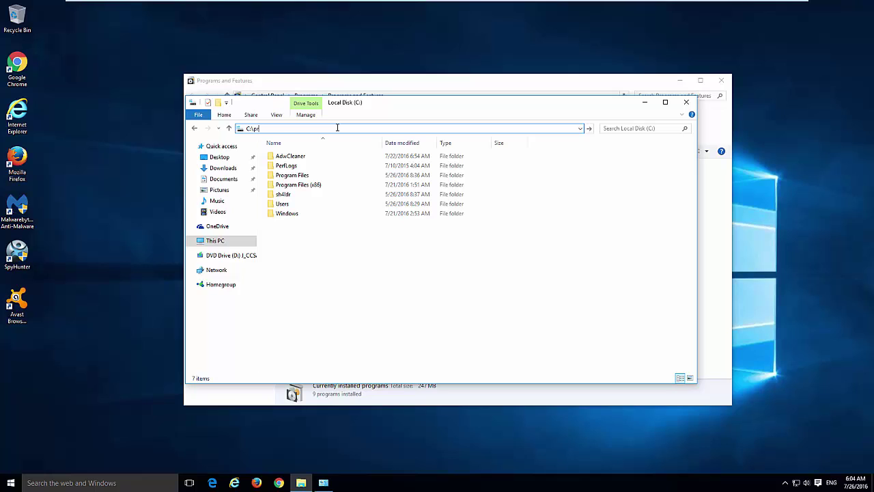
type("ogramdata")
key("Return")
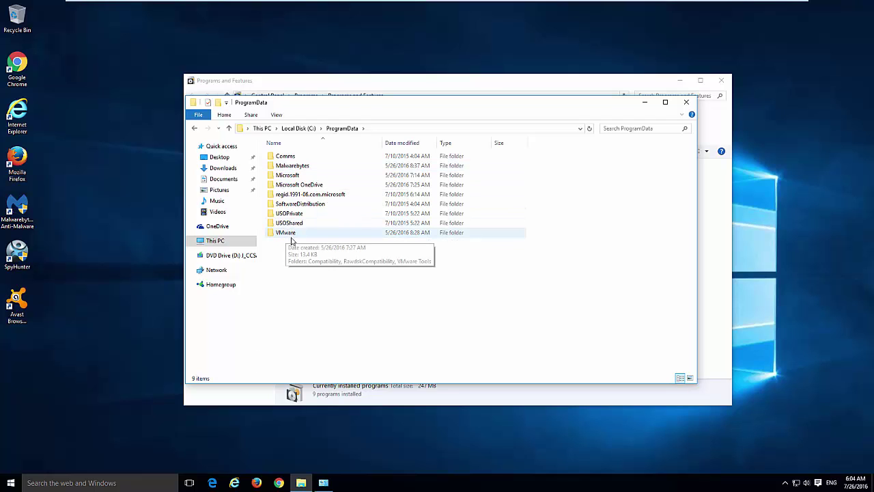
left_click(686, 102)
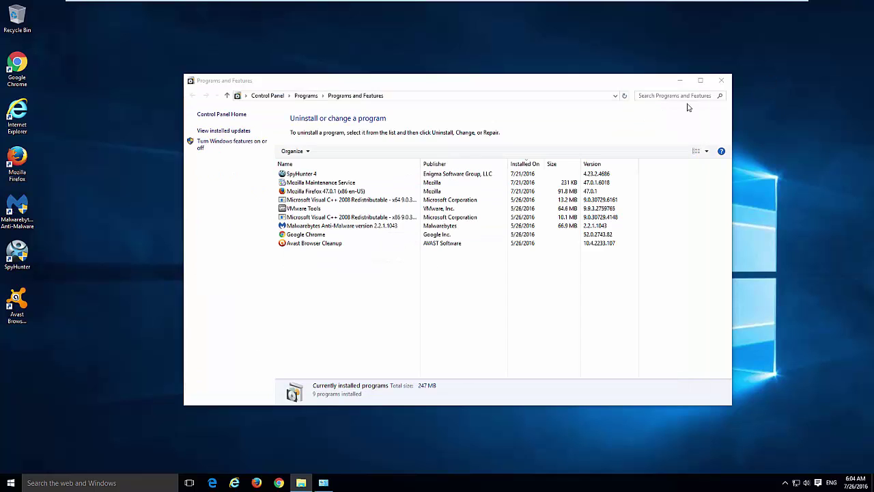
left_click(722, 80)
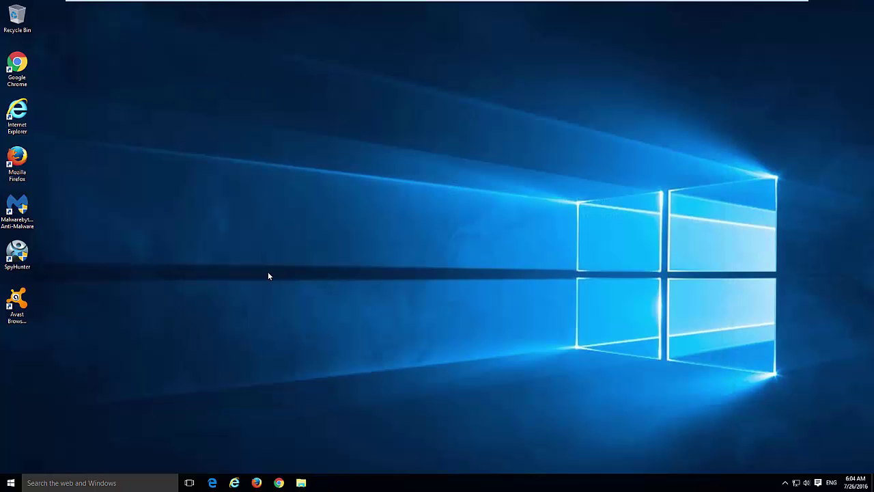